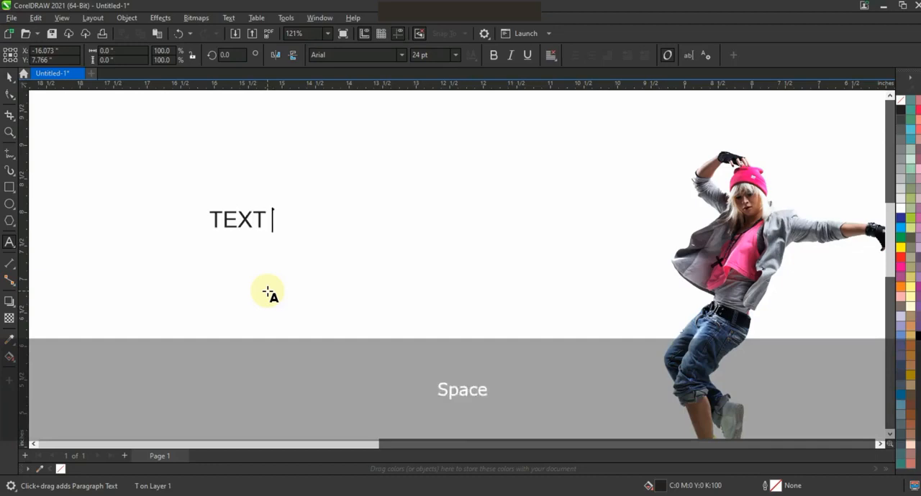
Finish entering the text "TEXT EFFECT TUTORIAL" and select it as an object
{"action": "type", "text": "TUT"}
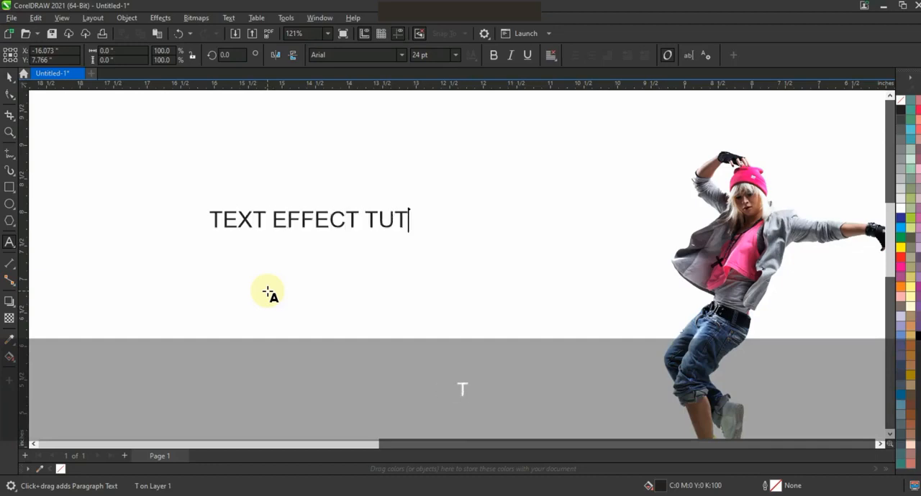
{"action": "type", "text": "ORIAL"}
{"action": "left_click", "coordinate": [9, 76]}
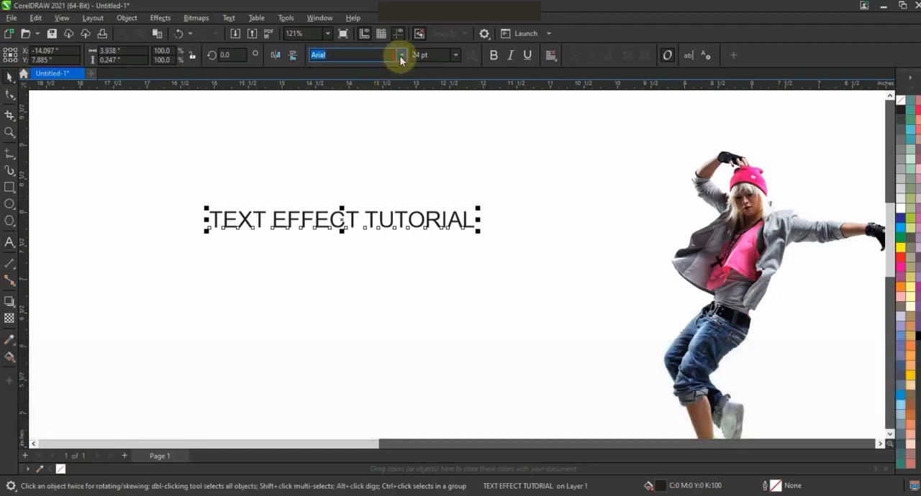
Change the text's font to Swiss921 BT and enlarge it proportionally to about 36 pt
{"action": "left_click", "coordinate": [401, 56]}
{"action": "left_click", "coordinate": [331, 93]}
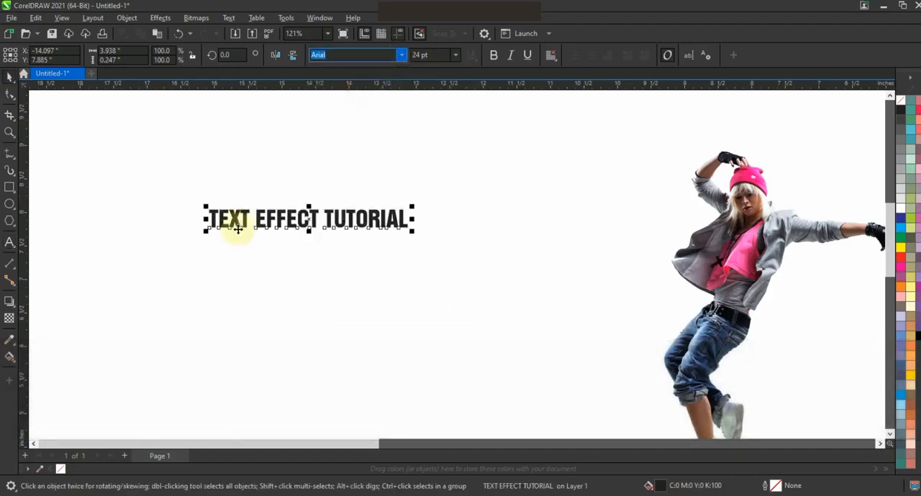
{"action": "left_click_drag", "start_coordinate": [206, 233], "coordinate": [108, 279]}
Repeat "TEXT EFFECT TUTORIAL" a second time on the same line and move the text away from the dancer image
{"action": "left_click", "coordinate": [9, 245]}
{"action": "key", "text": "shift+Home"}
{"action": "key", "text": "ctrl+c"}
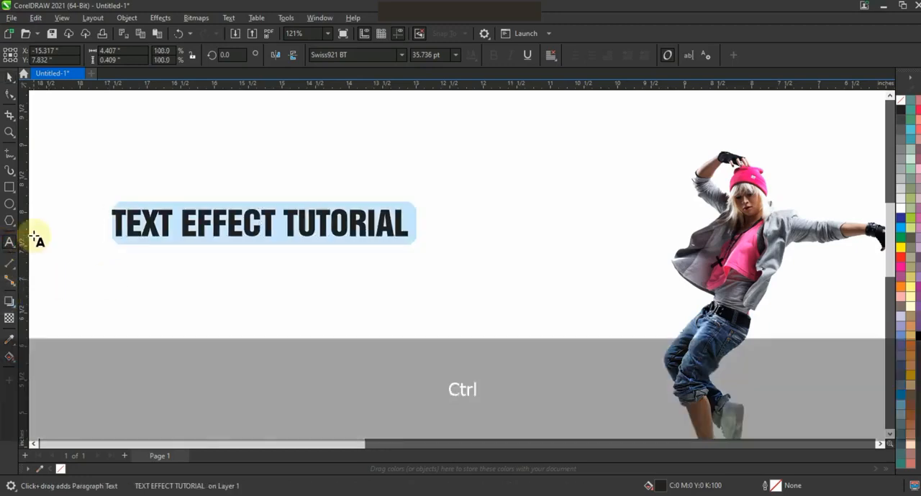
{"action": "key", "text": "End"}
{"action": "key", "text": "ctrl+v"}
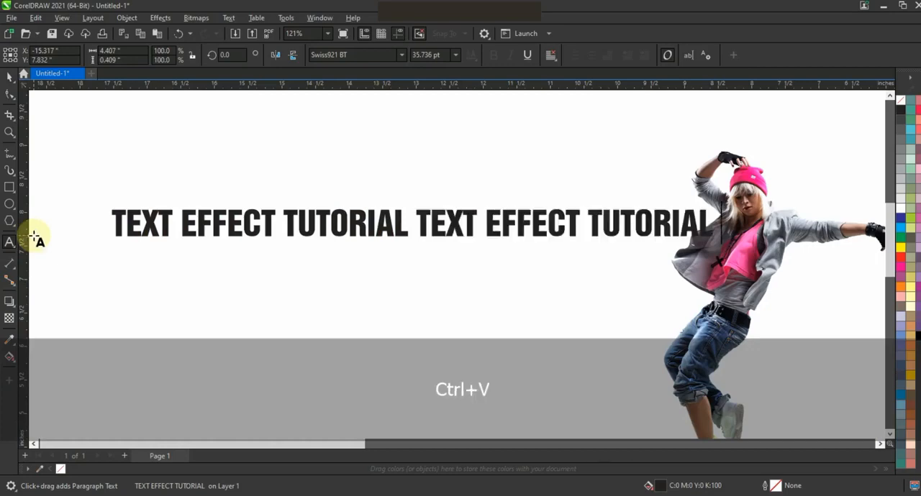
{"action": "key", "text": "ctrl+space"}
{"action": "left_click_drag", "start_coordinate": [418, 216], "coordinate": [317, 211]}
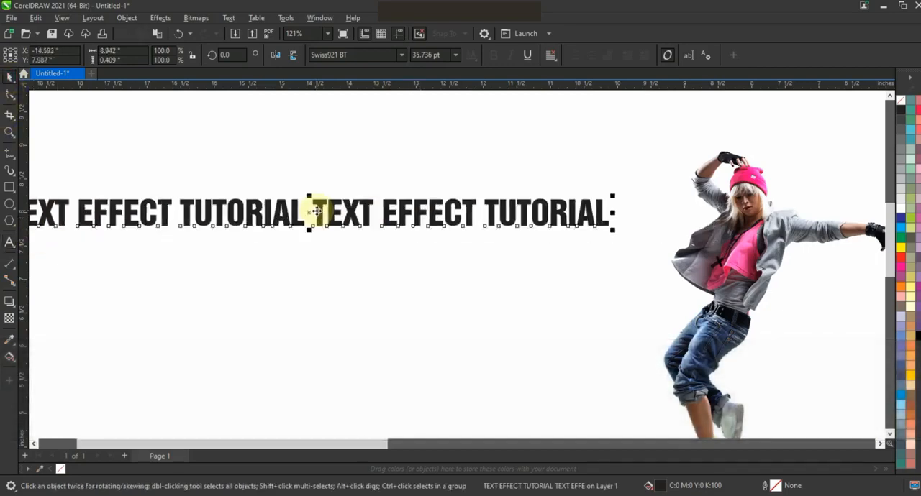
Draw a circle about 2.7 in in diameter centred below the text line
{"action": "key", "text": "F3"}
{"action": "left_click", "coordinate": [10, 132]}
{"action": "left_click_drag", "start_coordinate": [84, 156], "coordinate": [595, 403]}
{"action": "left_click", "coordinate": [9, 206]}
{"action": "left_click_drag", "start_coordinate": [340, 199], "coordinate": [409, 325]}
{"action": "left_click", "coordinate": [10, 76]}
{"action": "left_click_drag", "start_coordinate": [425, 200], "coordinate": [432, 197]}
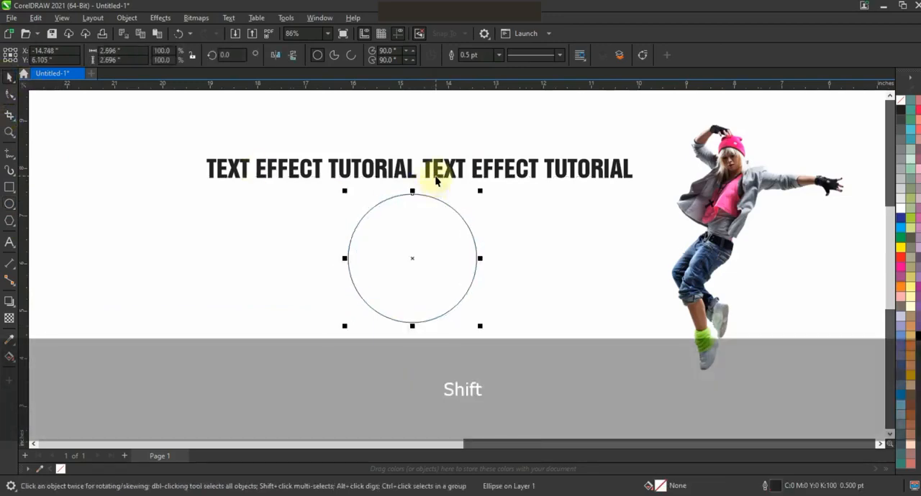
Fit the text line to the circle using Fit Text to Path
{"action": "left_click", "coordinate": [439, 184], "text": "shift"}
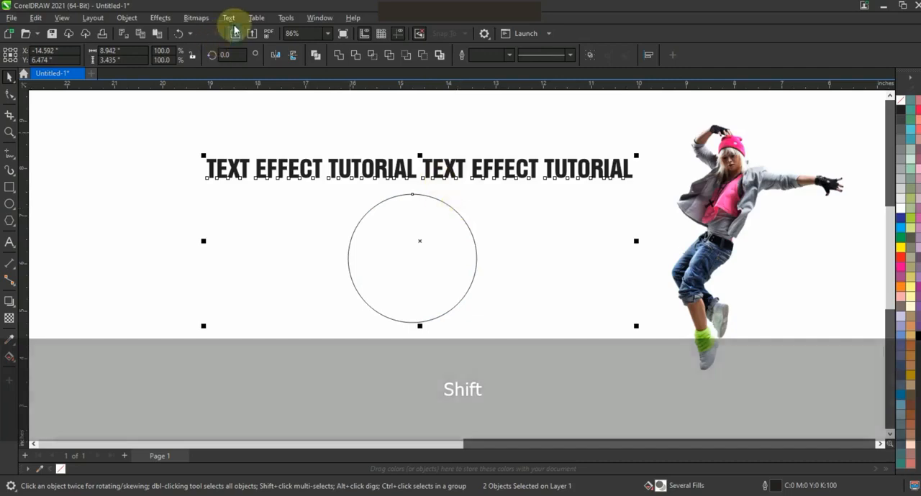
{"action": "left_click", "coordinate": [229, 18]}
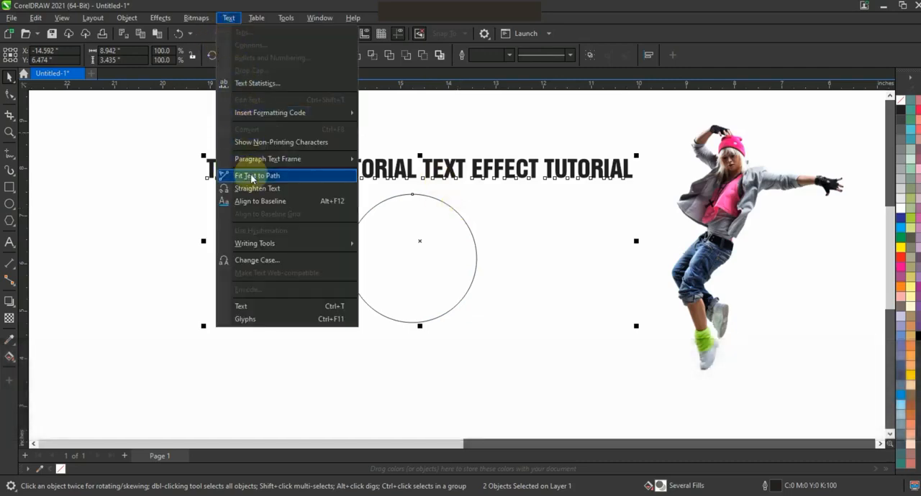
{"action": "left_click", "coordinate": [251, 177]}
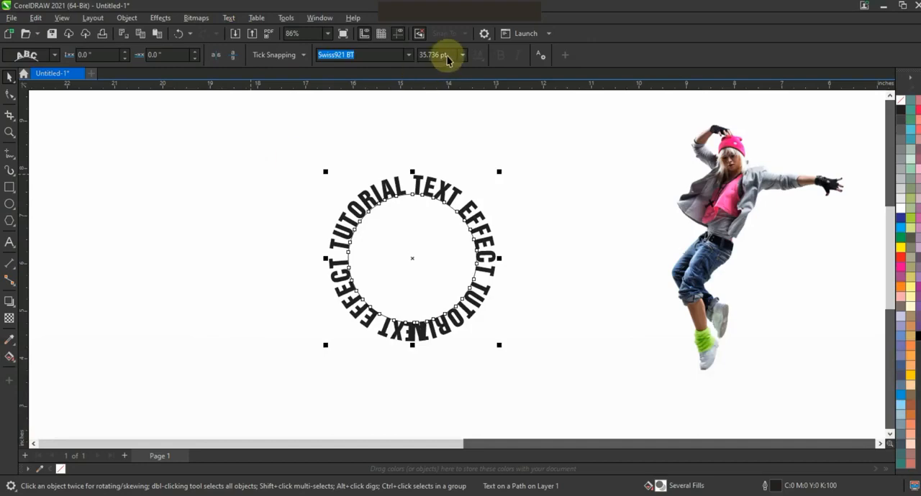
Try a font size of 32 pt for the text on the circle
{"action": "left_click", "coordinate": [450, 55]}
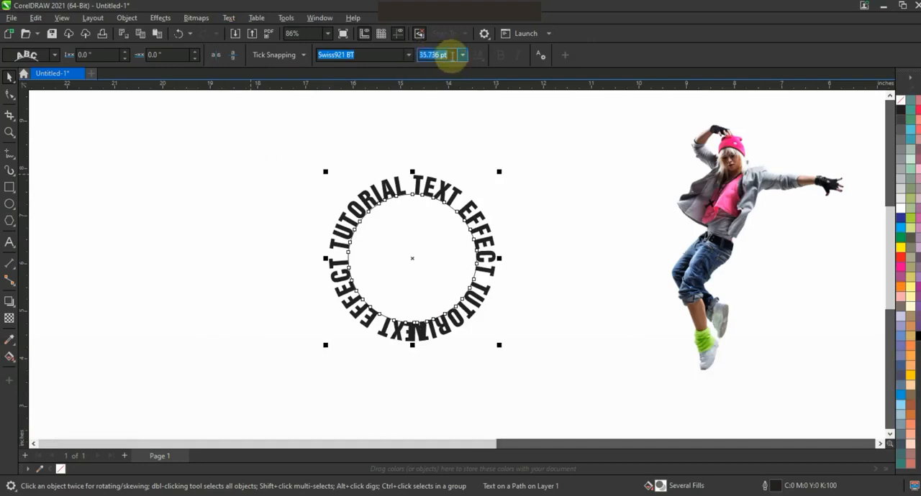
{"action": "type", "text": "3"}
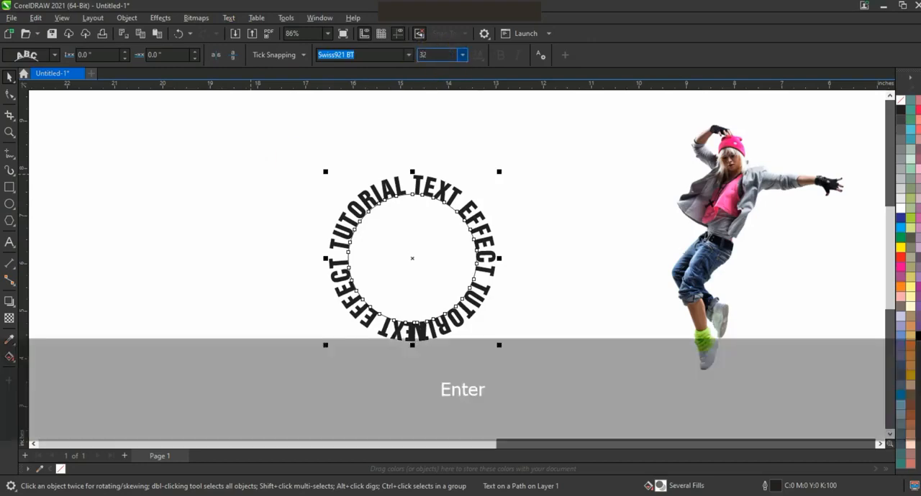
{"action": "type", "text": "2"}
{"action": "key", "text": "Return"}
Set the font size of the text on the circle to 33 pt
{"action": "left_click_drag", "start_coordinate": [447, 56], "coordinate": [403, 64]}
{"action": "type", "text": "33"}
{"action": "key", "text": "Return"}
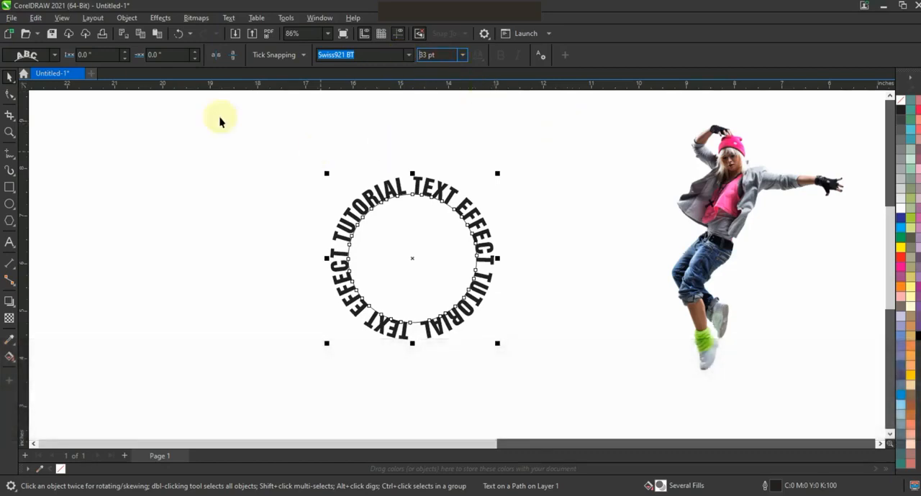
Apply the third text orientation style, with upright skewed letters, to the text on the circle
{"action": "left_click", "coordinate": [55, 56]}
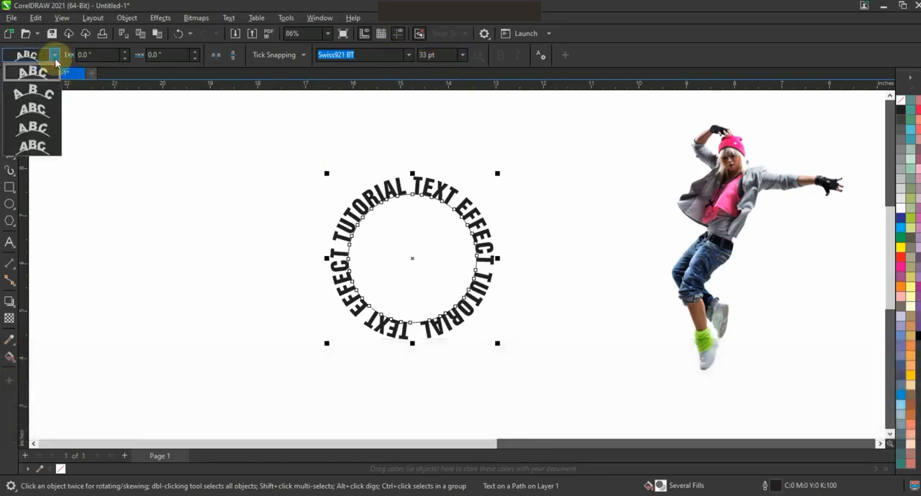
{"action": "left_click", "coordinate": [36, 110]}
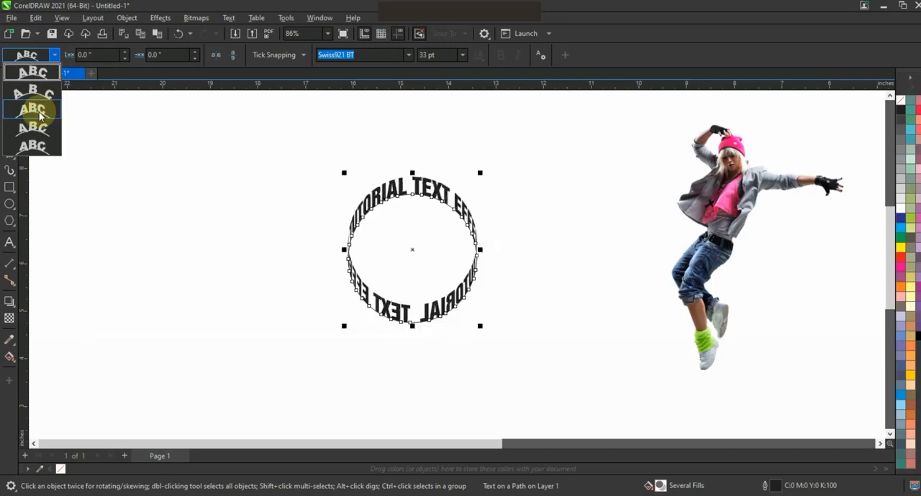
{"action": "left_click", "coordinate": [40, 115]}
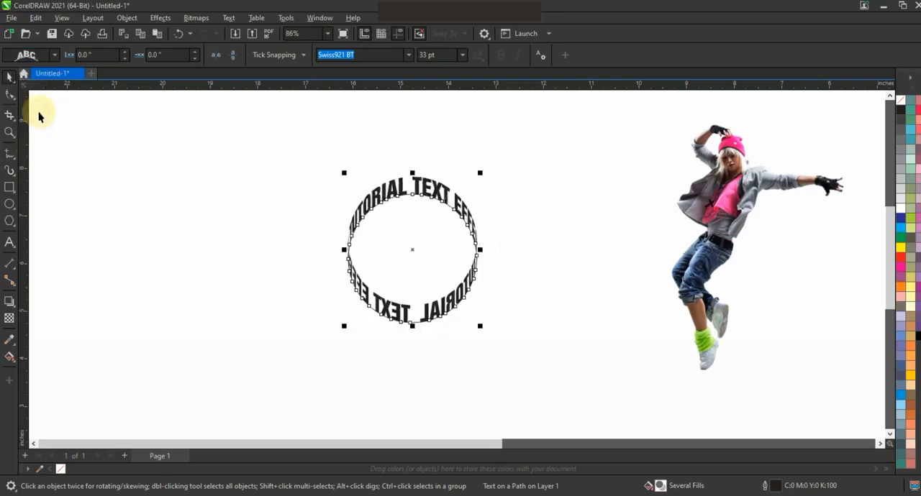
Mirror the path text horizontally and squash the whole ring vertically to about 2.14 in high
{"action": "left_click", "coordinate": [223, 57]}
{"action": "left_click", "coordinate": [217, 58]}
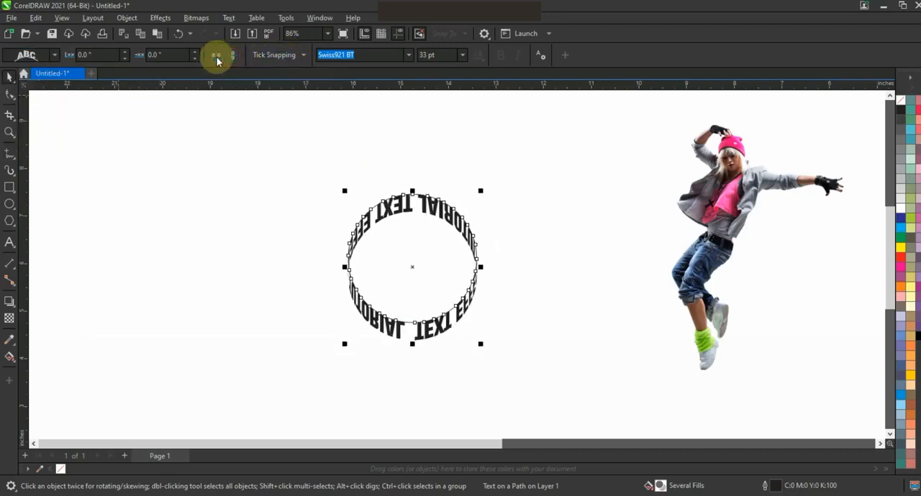
{"action": "left_click", "coordinate": [233, 58]}
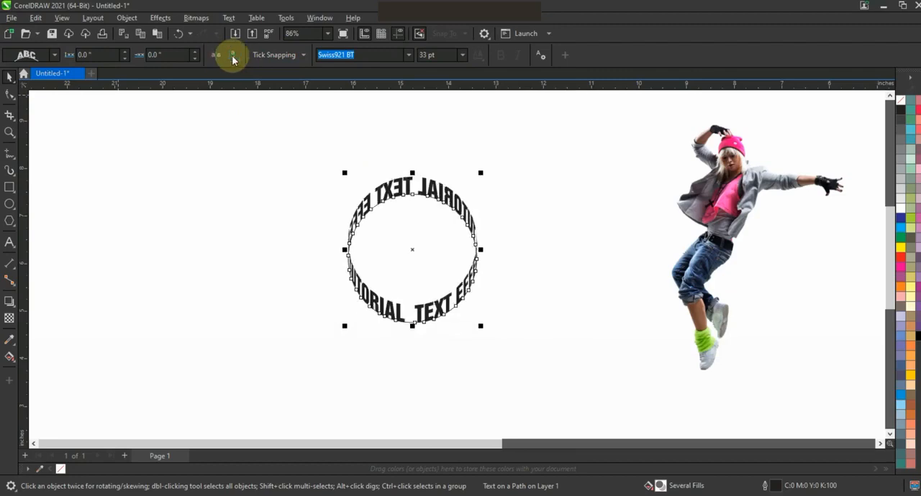
{"action": "left_click_drag", "start_coordinate": [412, 325], "coordinate": [422, 282]}
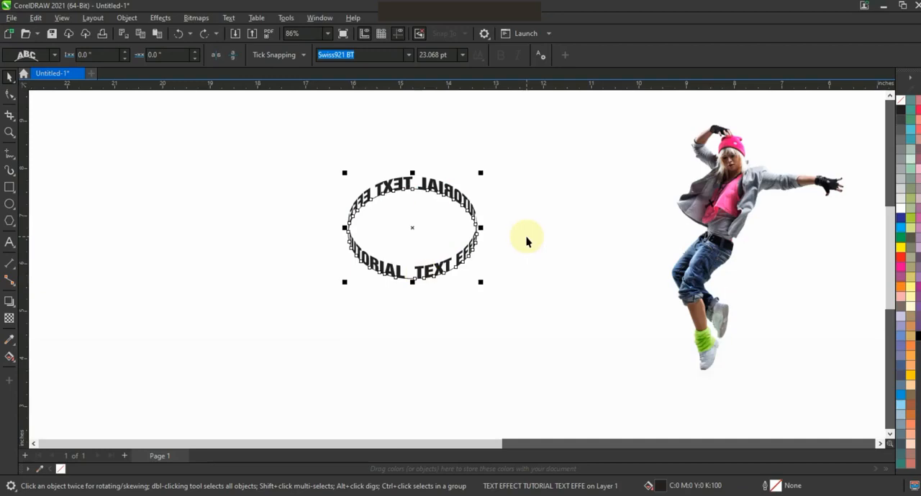
Break the text apart from its ellipse path and move the ellipse aside, away from the text ring
{"action": "left_click", "coordinate": [126, 18]}
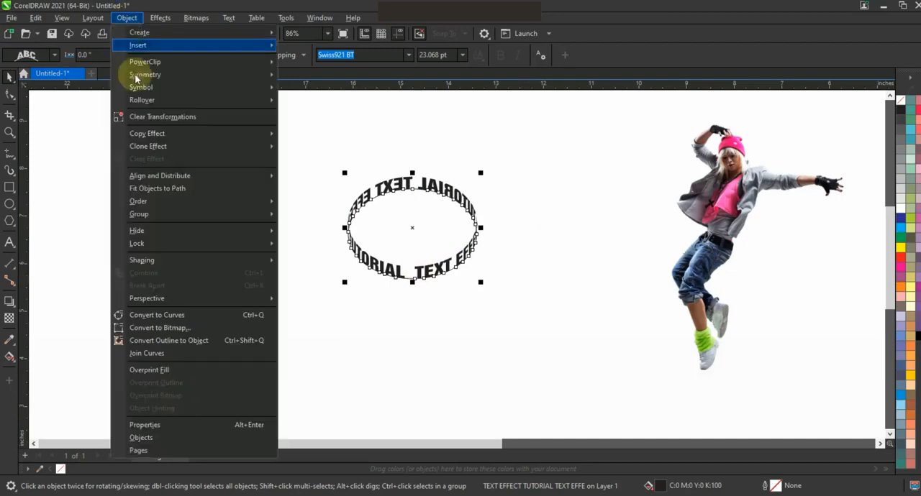
{"action": "left_click", "coordinate": [395, 302]}
{"action": "left_click", "coordinate": [428, 268]}
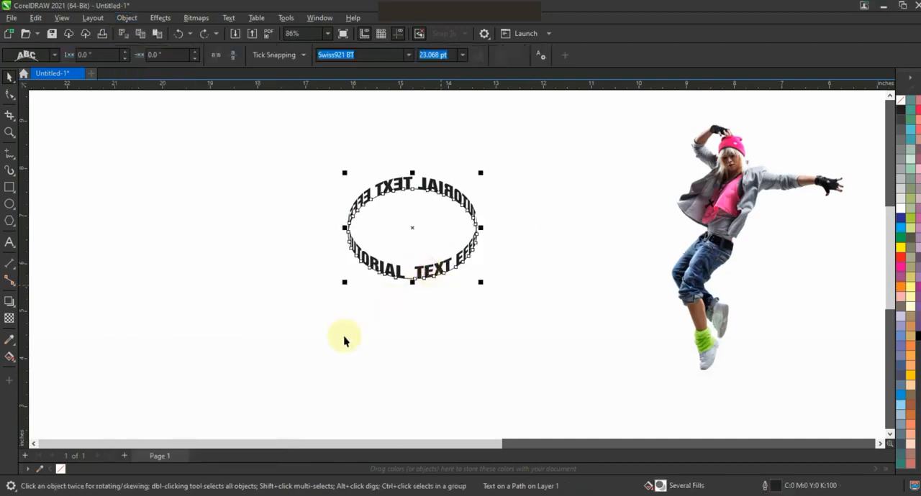
{"action": "key", "text": "ctrl+k"}
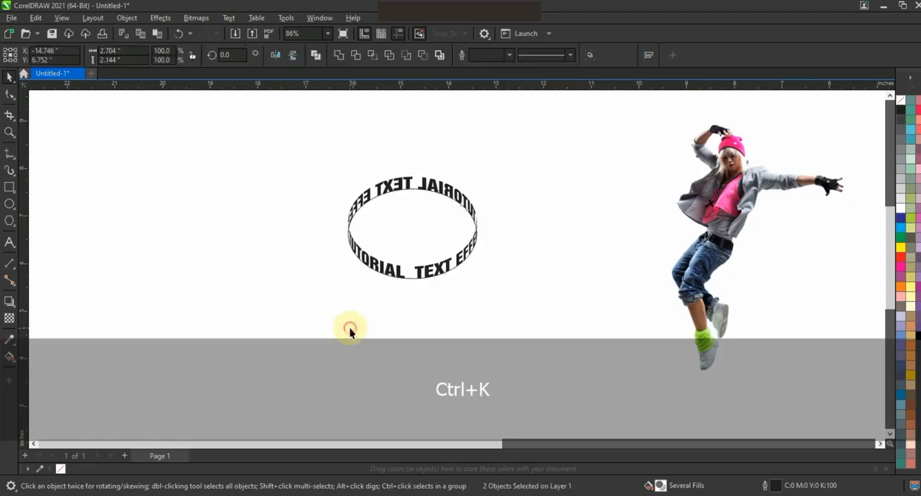
{"action": "left_click", "coordinate": [350, 329]}
{"action": "left_click_drag", "start_coordinate": [410, 280], "coordinate": [174, 308]}
Flatten the text ring vertically about its centre to a height of about 1.46 in
{"action": "left_click_drag", "start_coordinate": [343, 205], "coordinate": [492, 298]}
{"action": "key", "text": "shift+F2"}
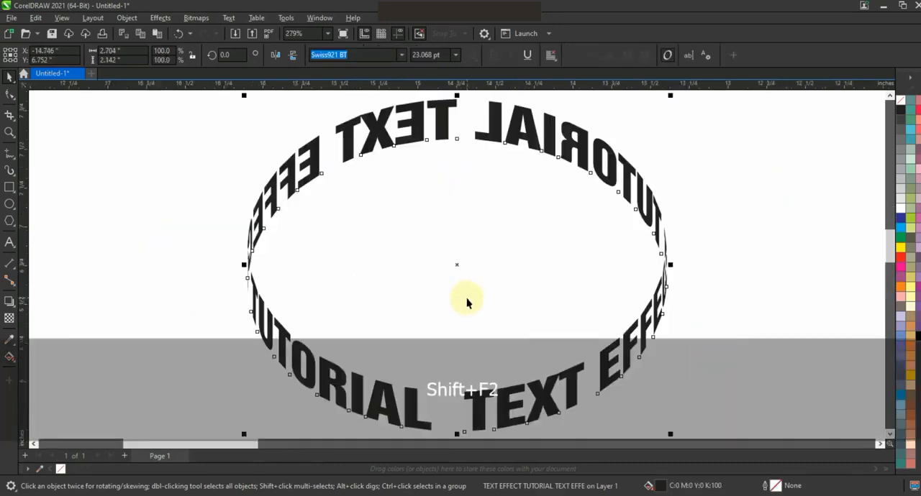
{"action": "key", "text": "F3"}
{"action": "left_click", "coordinate": [466, 356], "text": "shift"}
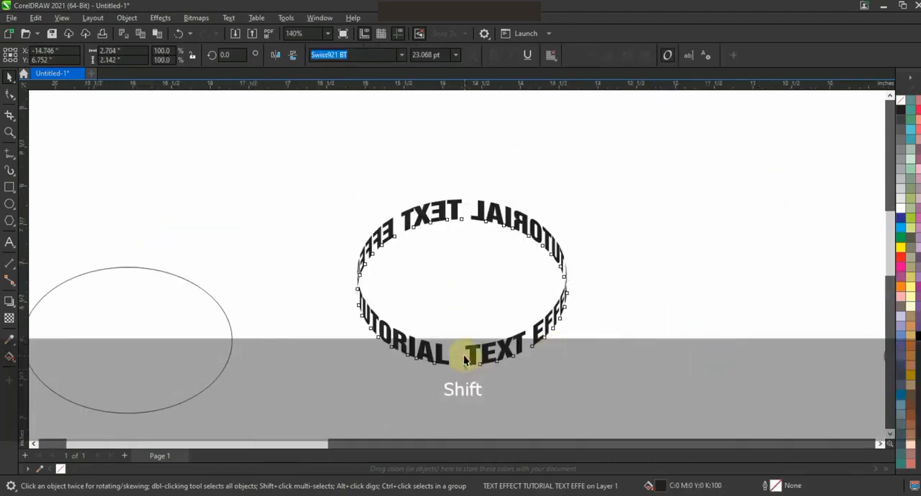
{"action": "left_click", "coordinate": [484, 357], "text": "shift"}
{"action": "left_click", "coordinate": [510, 351]}
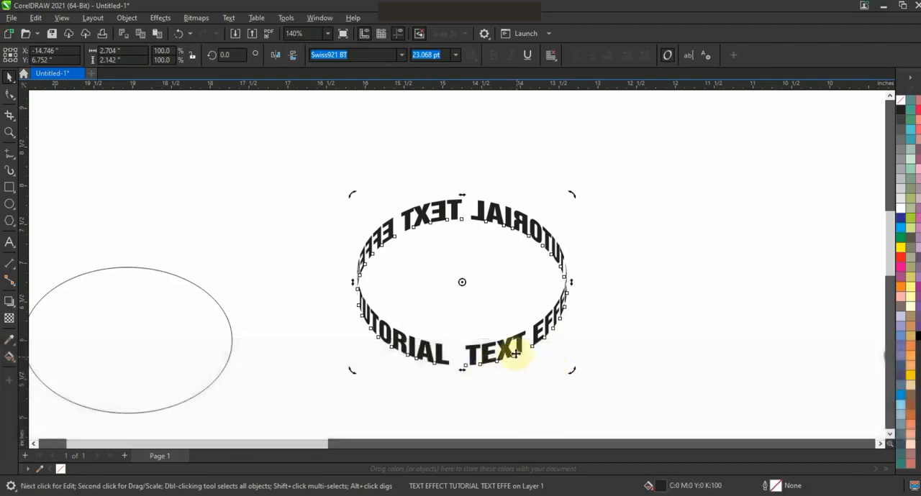
{"action": "left_click", "coordinate": [510, 353]}
{"action": "left_click_drag", "start_coordinate": [465, 371], "coordinate": [461, 344]}
{"action": "left_click_drag", "start_coordinate": [588, 343], "coordinate": [593, 337]}
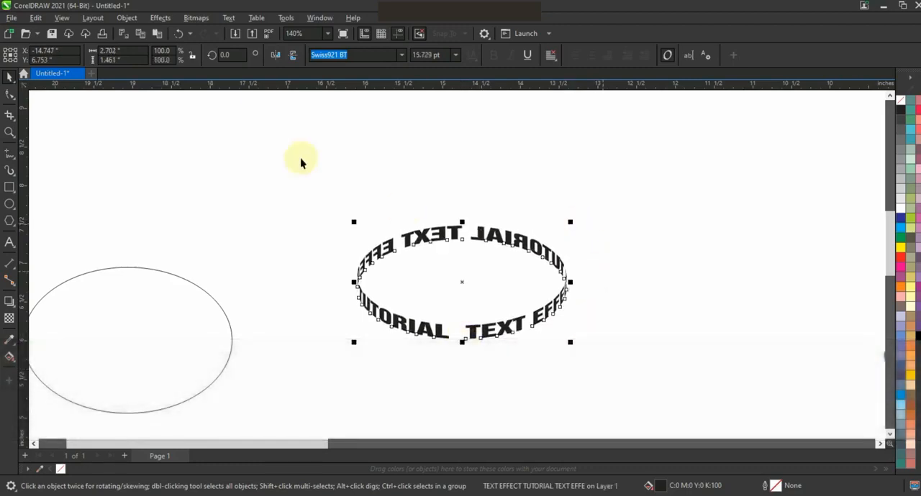
Break the text ring apart and group its front pieces and its back pieces separately
{"action": "left_click", "coordinate": [128, 20]}
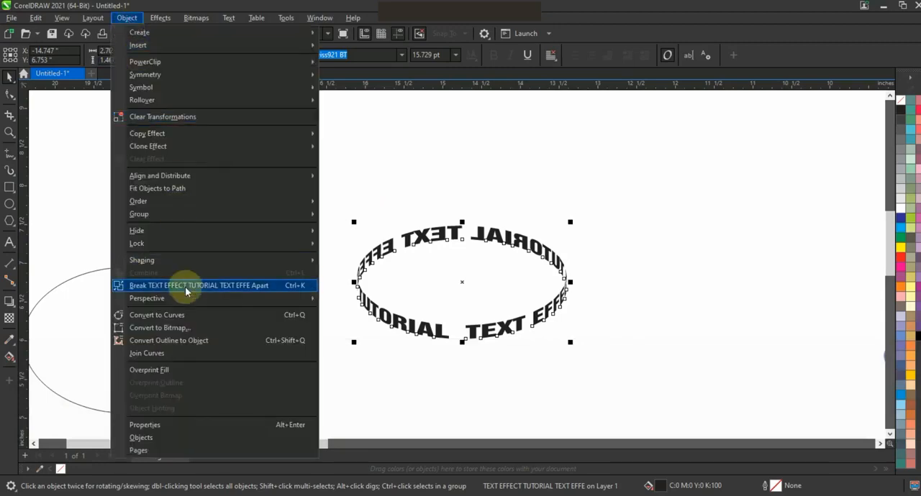
{"action": "left_click", "coordinate": [241, 288]}
{"action": "left_click_drag", "start_coordinate": [594, 367], "coordinate": [322, 278]}
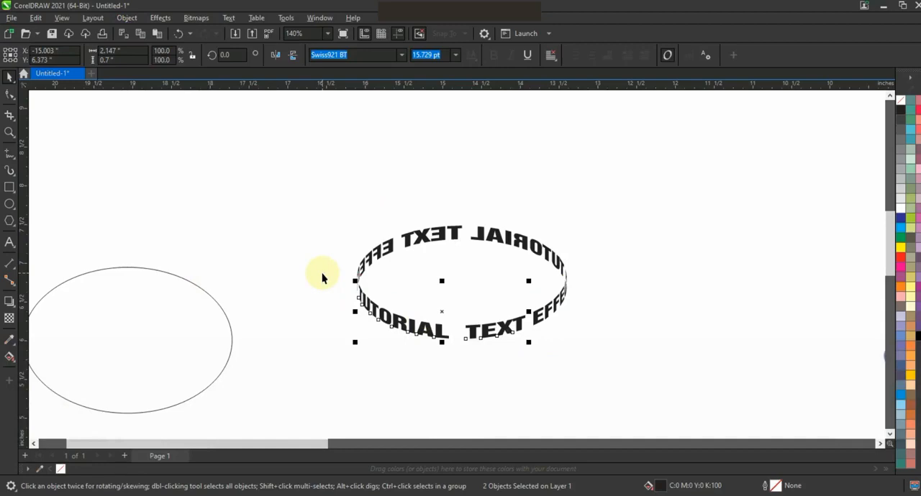
{"action": "left_click", "coordinate": [547, 322], "text": "shift"}
{"action": "key", "text": "Delete"}
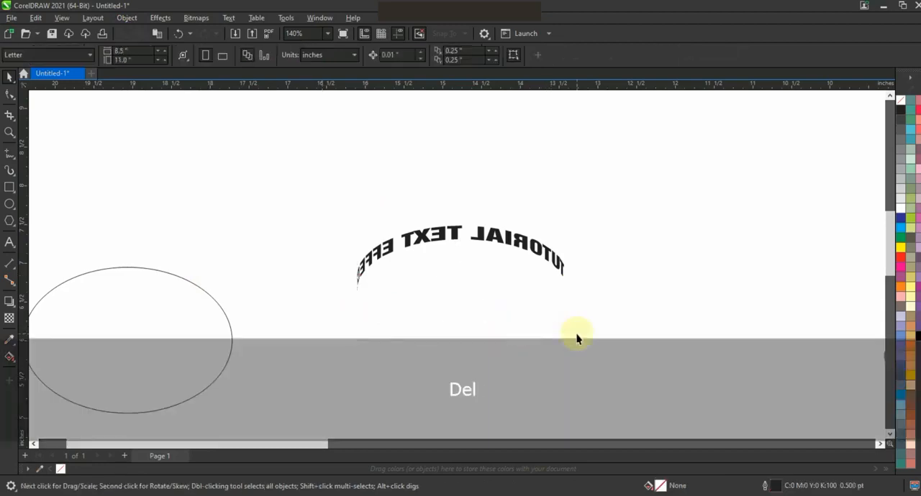
{"action": "key", "text": "ctrl+z"}
{"action": "key", "text": "ctrl+g"}
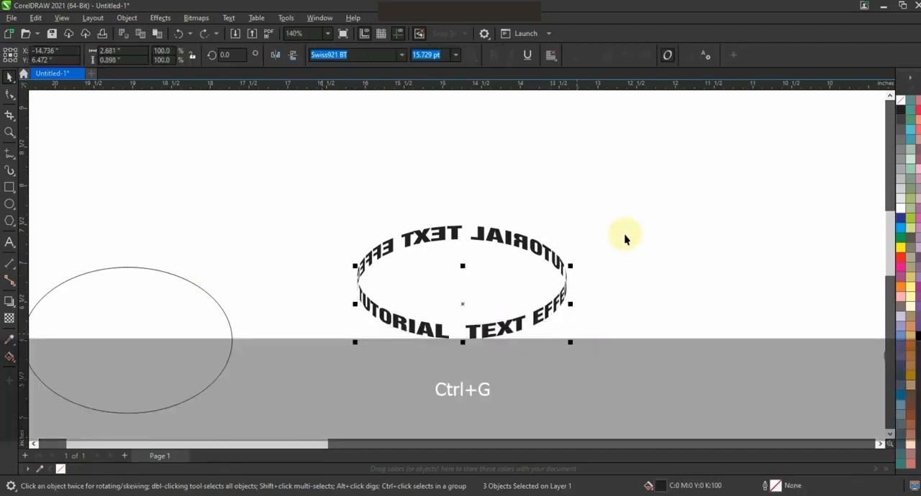
{"action": "left_click_drag", "start_coordinate": [414, 306], "coordinate": [305, 319]}
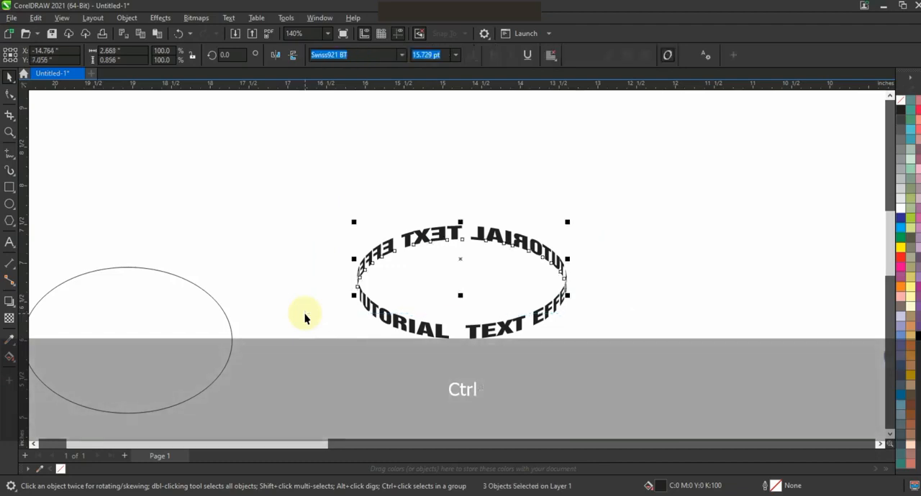
{"action": "key", "text": "ctrl+g"}
Add two progressively smaller concentric copies inside the text ring and enlarge both inner rings together to about 2.24 by 0.91 in
{"action": "left_click", "coordinate": [568, 344], "text": "shift"}
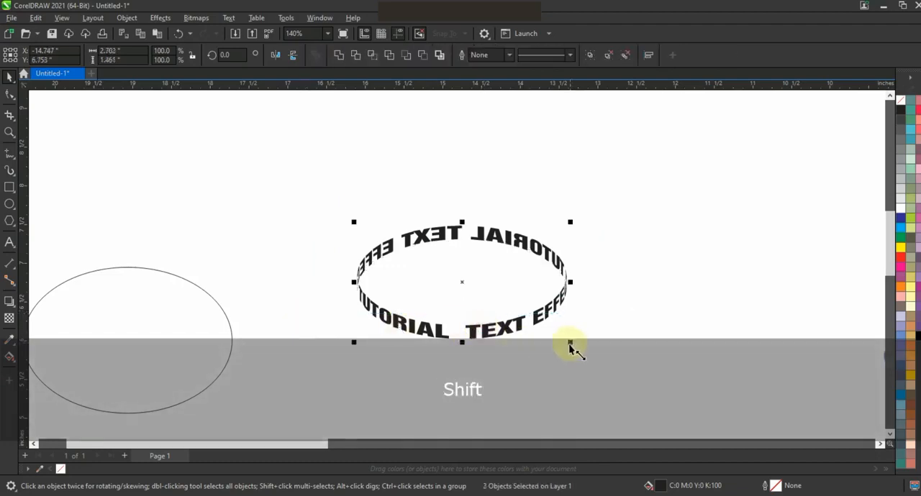
{"action": "left_click_drag", "start_coordinate": [544, 348], "coordinate": [541, 346]}
{"action": "left_click_drag", "start_coordinate": [535, 288], "coordinate": [552, 287]}
{"action": "mouse_move", "coordinate": [462, 247]}
{"action": "left_mouse_down"}
{"action": "mouse_move", "coordinate": [471, 253]}
{"action": "mouse_move", "coordinate": [463, 245]}
{"action": "left_mouse_up"}
{"action": "left_click", "coordinate": [556, 269], "text": "shift"}
{"action": "left_click_drag", "start_coordinate": [552, 249], "coordinate": [591, 266]}
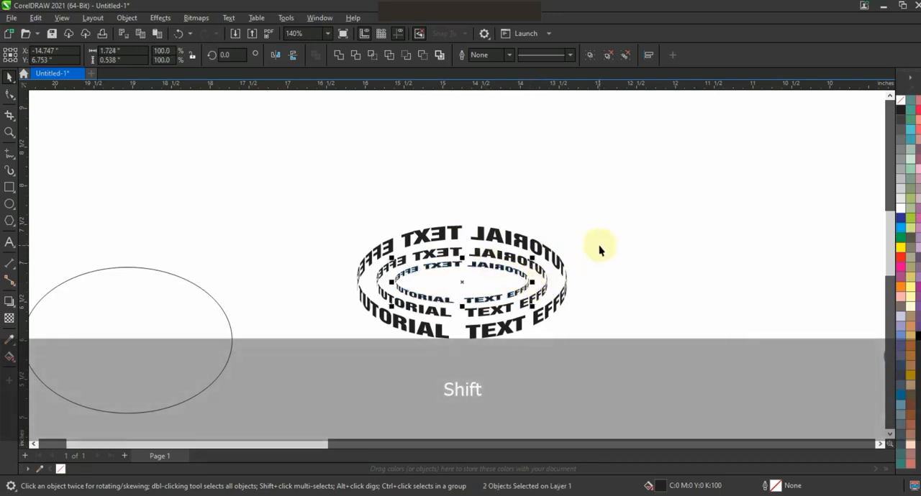
{"action": "left_click", "coordinate": [546, 242], "text": "shift"}
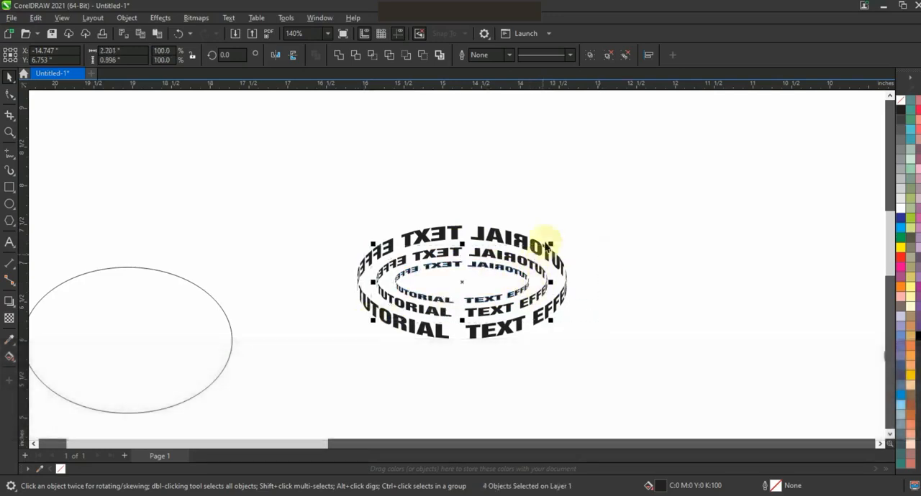
{"action": "left_click_drag", "start_coordinate": [552, 246], "coordinate": [554, 244]}
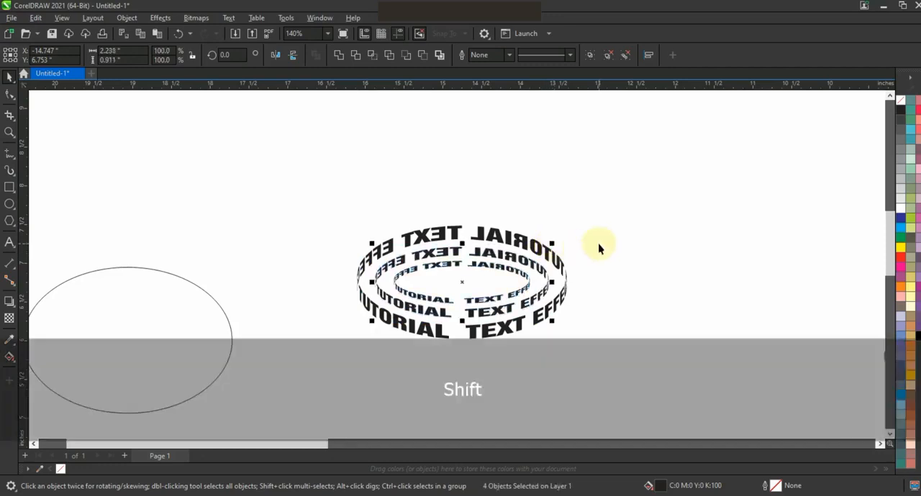
Draw a square about 6.42 in wide around the dancer, filled black (C100 M100 Y100 K100), and send it behind the dancer
{"action": "left_click", "coordinate": [593, 212]}
{"action": "left_click_drag", "start_coordinate": [539, 199], "coordinate": [305, 356]}
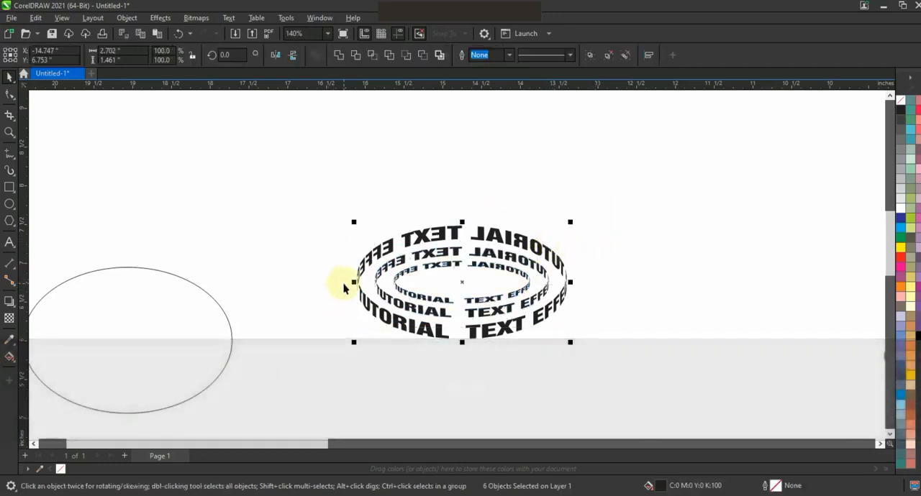
{"action": "key", "text": "F3"}
{"action": "left_click", "coordinate": [9, 187]}
{"action": "left_click_drag", "start_coordinate": [534, 160], "coordinate": [672, 411]}
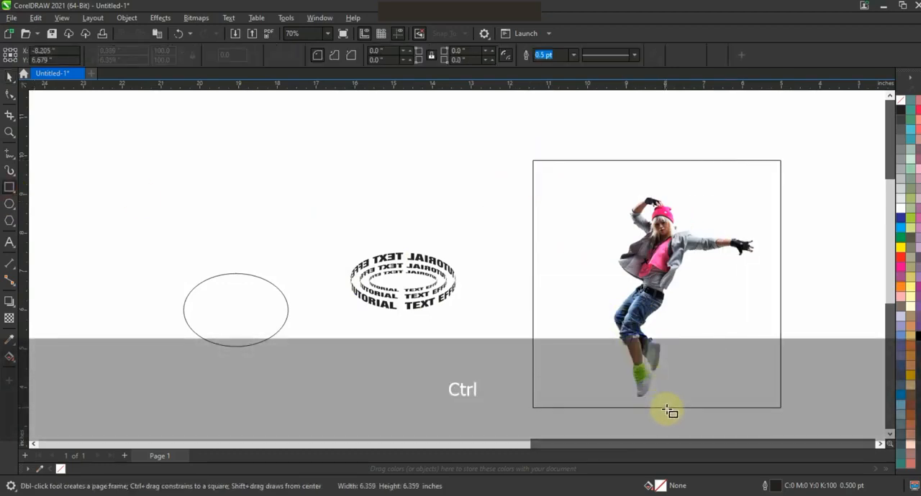
{"action": "left_click", "coordinate": [10, 77]}
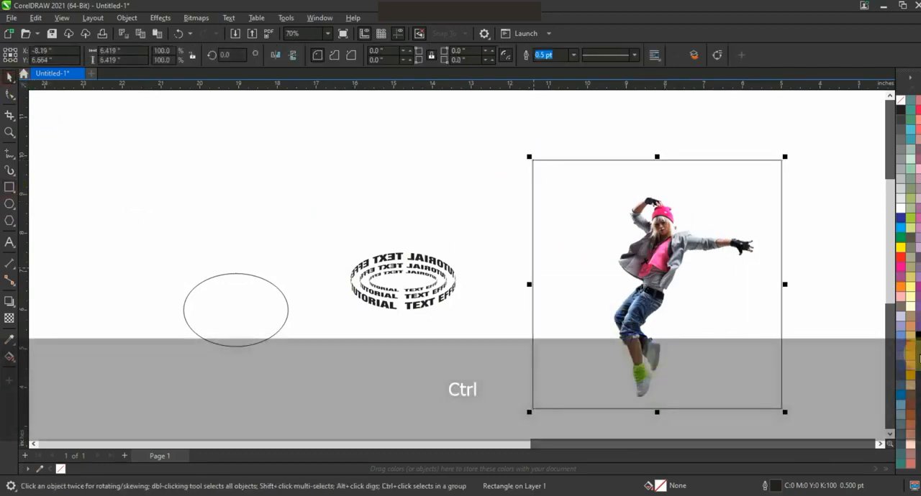
{"action": "left_click", "coordinate": [919, 337]}
{"action": "key", "text": "shift+Page_Down"}
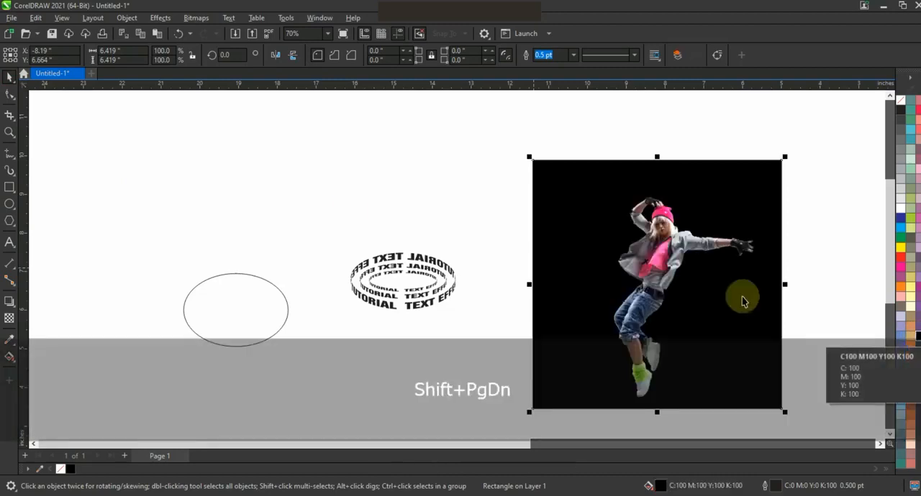
Fill all text rings orange (C0 M60 Y100 K0) and place them over the dancer's waist, enlarged to about 3.80 by 2.06 in
{"action": "left_click_drag", "start_coordinate": [322, 199], "coordinate": [475, 347]}
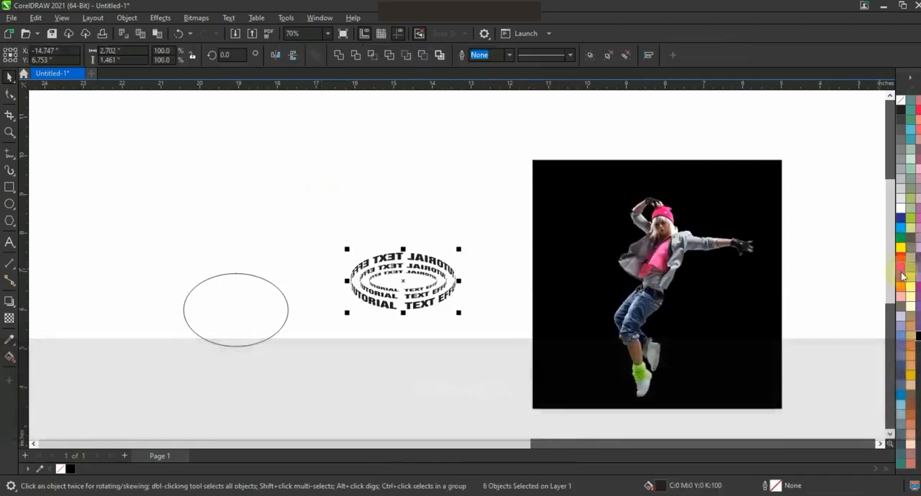
{"action": "left_click_drag", "start_coordinate": [413, 305], "coordinate": [642, 320]}
{"action": "left_click_drag", "start_coordinate": [688, 266], "coordinate": [732, 246]}
Rotate the text rings clockwise to about 344 degrees and shift them slightly upward around the dancer's torso
{"action": "key", "text": "shift+F2"}
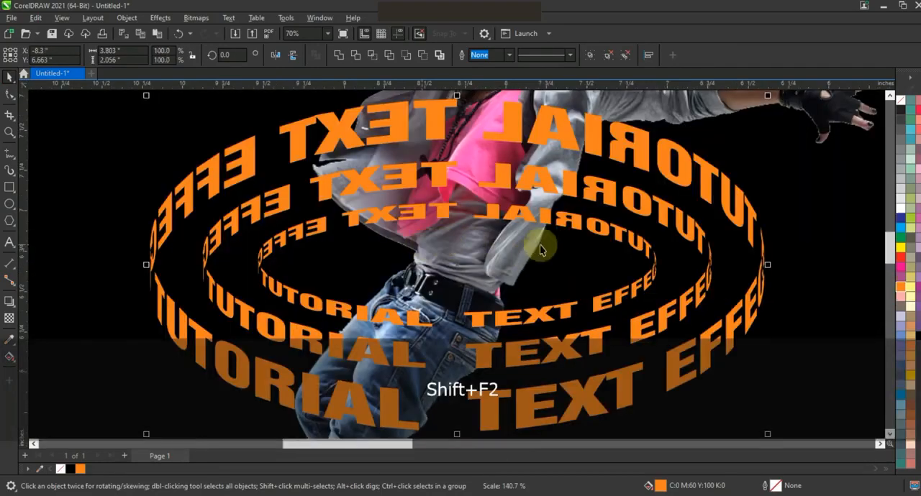
{"action": "key", "text": "F3"}
{"action": "left_click", "coordinate": [621, 208]}
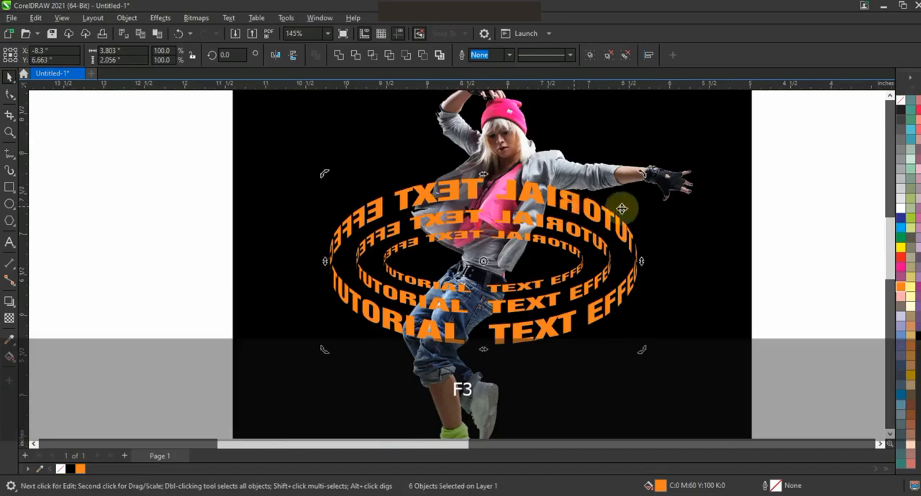
{"action": "left_click_drag", "start_coordinate": [645, 186], "coordinate": [643, 225]}
{"action": "left_click_drag", "start_coordinate": [581, 231], "coordinate": [580, 216]}
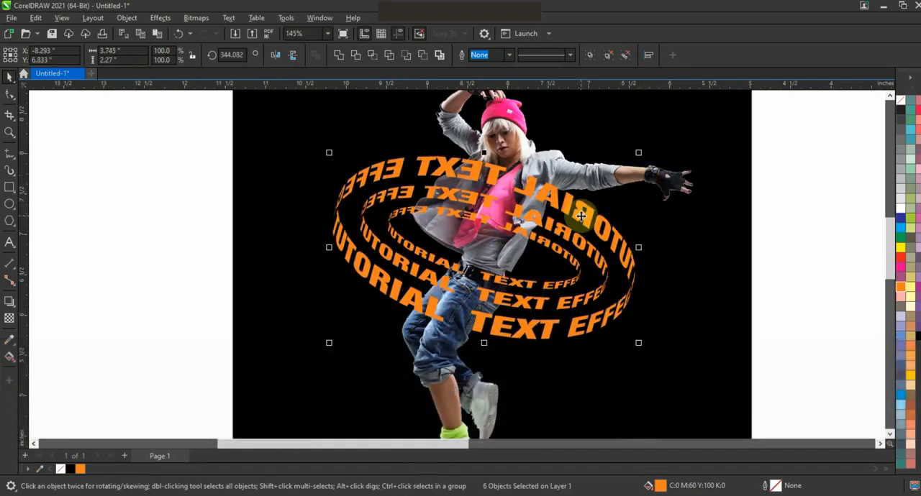
{"action": "left_click", "coordinate": [559, 232]}
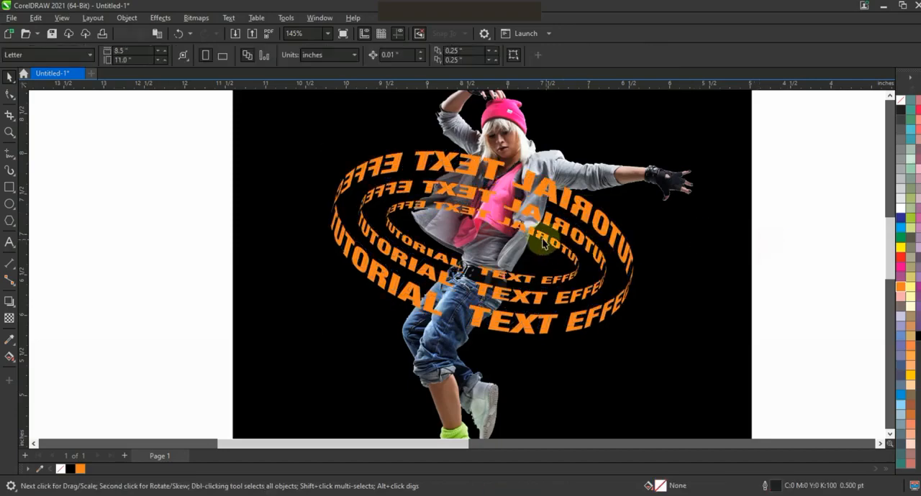
Place the back halves of the three text rings behind the dancer but in front of the black square
{"action": "left_click", "coordinate": [559, 207], "text": "shift"}
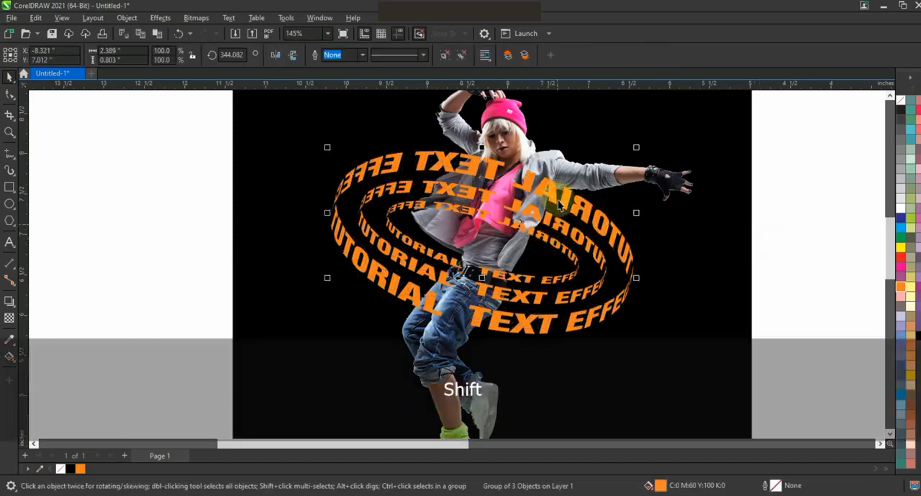
{"action": "key", "text": "shift+Page_Down"}
{"action": "key", "text": "ctrl+Page_Up"}
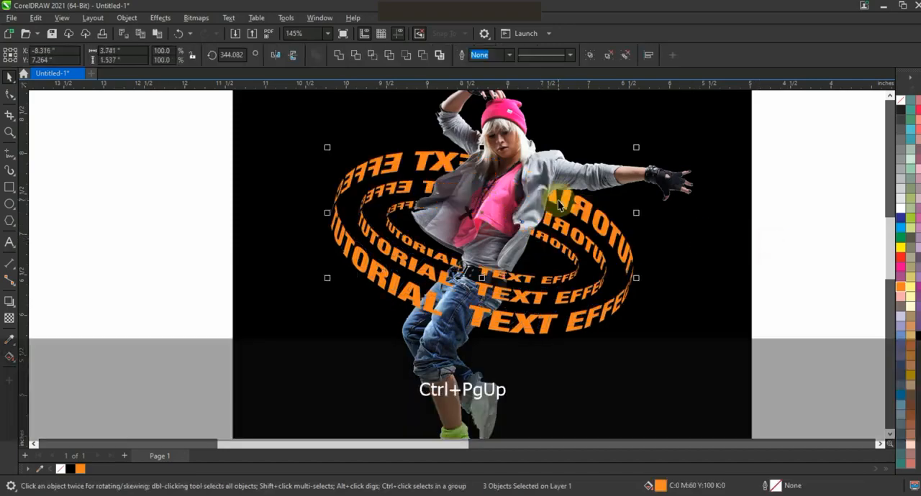
{"action": "left_click", "coordinate": [139, 228]}
Recolour all text rings lime green (C40 M0 Y100 K0) and move them slightly down around the dancer's waist
{"action": "left_click_drag", "start_coordinate": [148, 130], "coordinate": [663, 348]}
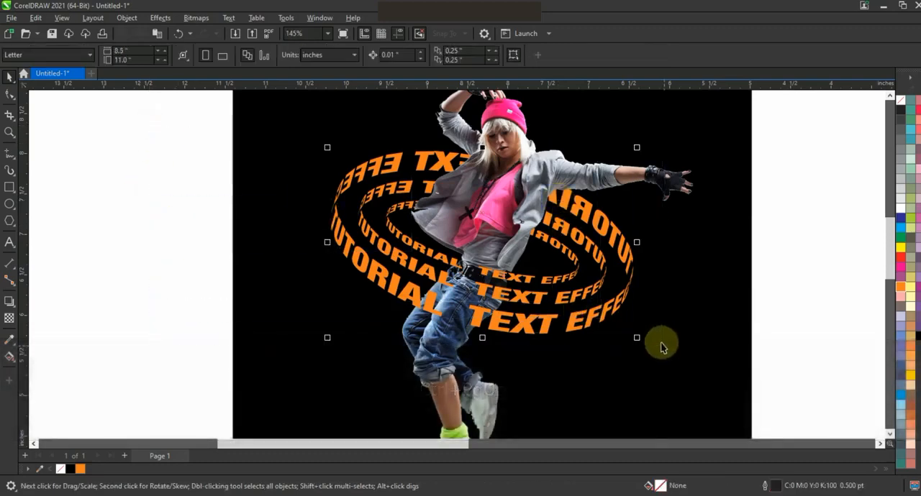
{"action": "left_click", "coordinate": [910, 219]}
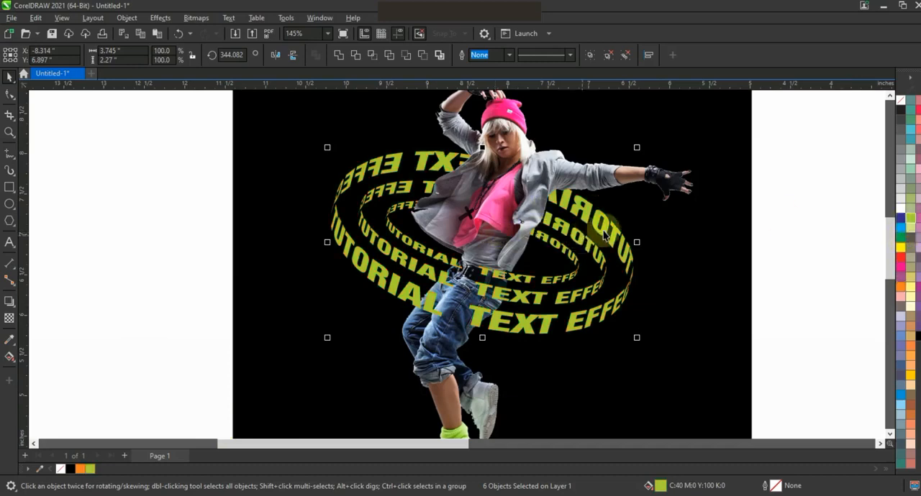
{"action": "left_click_drag", "start_coordinate": [484, 272], "coordinate": [479, 290]}
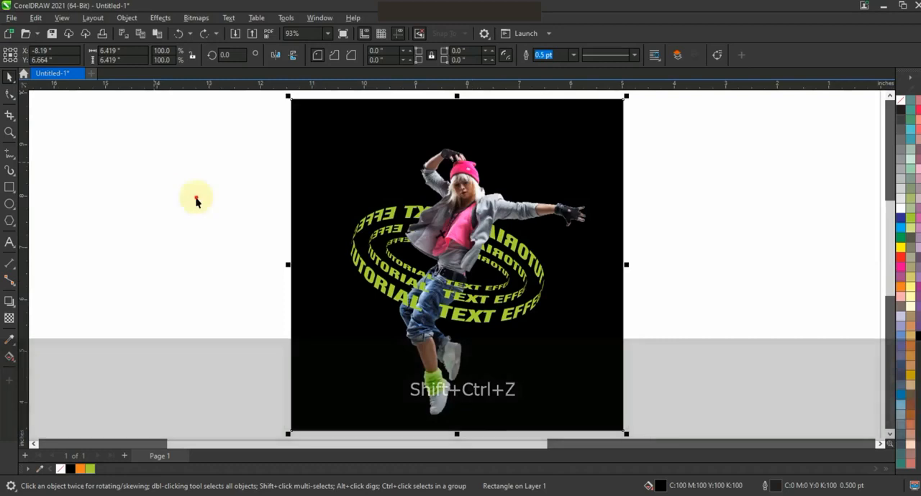
Duplicate the black square, dancer and text rings together, placing the copy directly to the left of the original
{"action": "left_click_drag", "start_coordinate": [157, 165], "coordinate": [665, 331]}
{"action": "key", "text": "F3"}
{"action": "left_click_drag", "start_coordinate": [633, 382], "coordinate": [413, 170]}
{"action": "left_click_drag", "start_coordinate": [436, 225], "coordinate": [386, 226]}
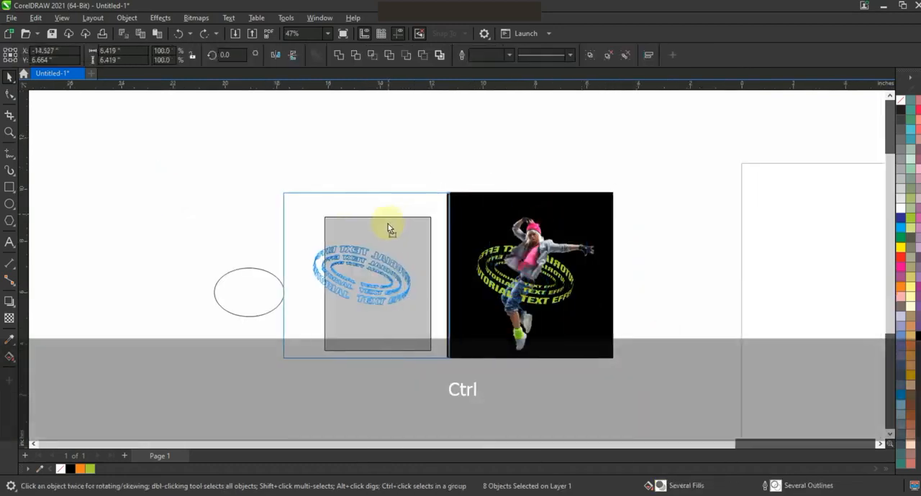
Fill the text rings of the left copy with orange and preview both versions full screen
{"action": "key", "text": "shift+F2"}
{"action": "key", "text": "Escape"}
{"action": "left_click_drag", "start_coordinate": [263, 185], "coordinate": [566, 350]}
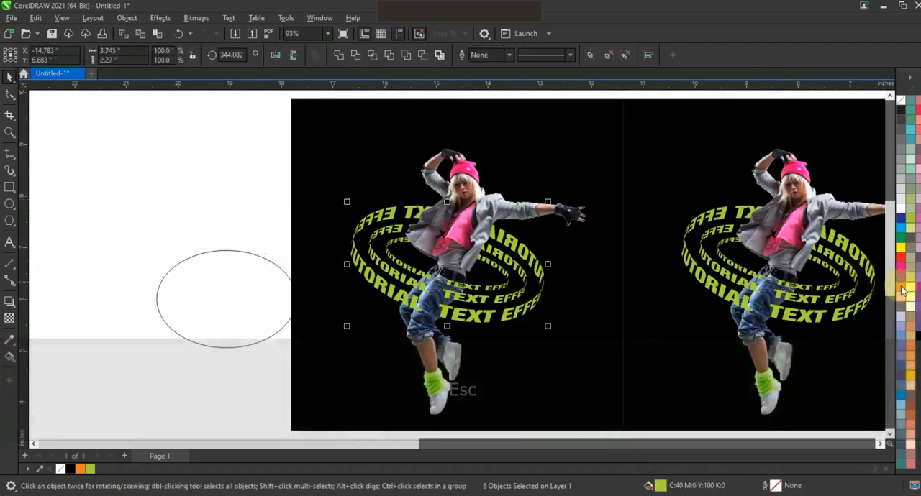
{"action": "left_click", "coordinate": [900, 286]}
{"action": "left_click", "coordinate": [128, 170]}
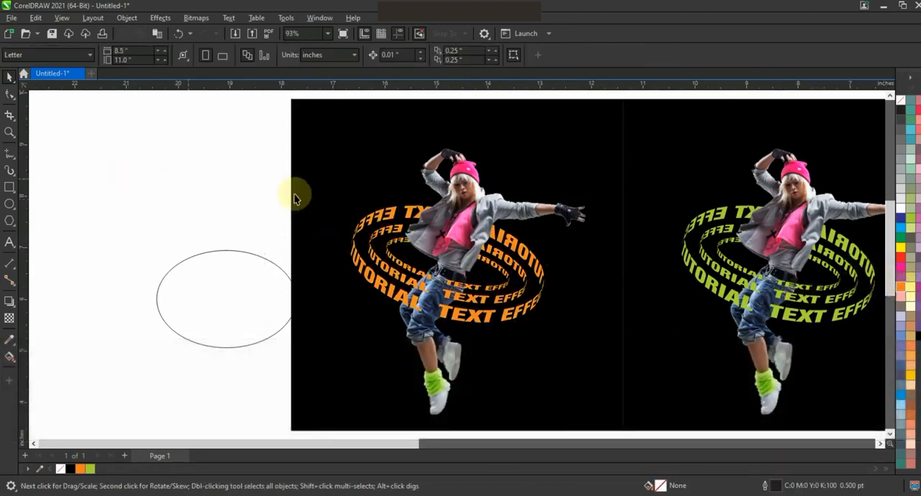
{"action": "key", "text": "F4"}
{"action": "key", "text": "F9"}
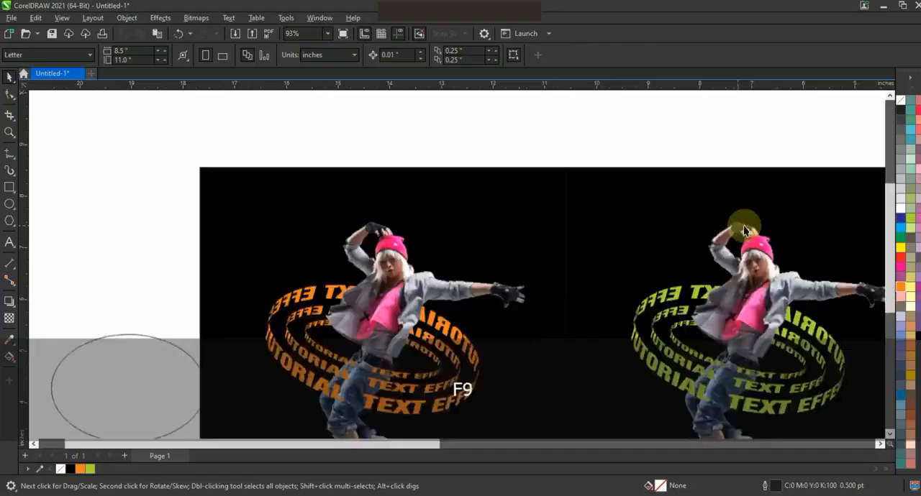